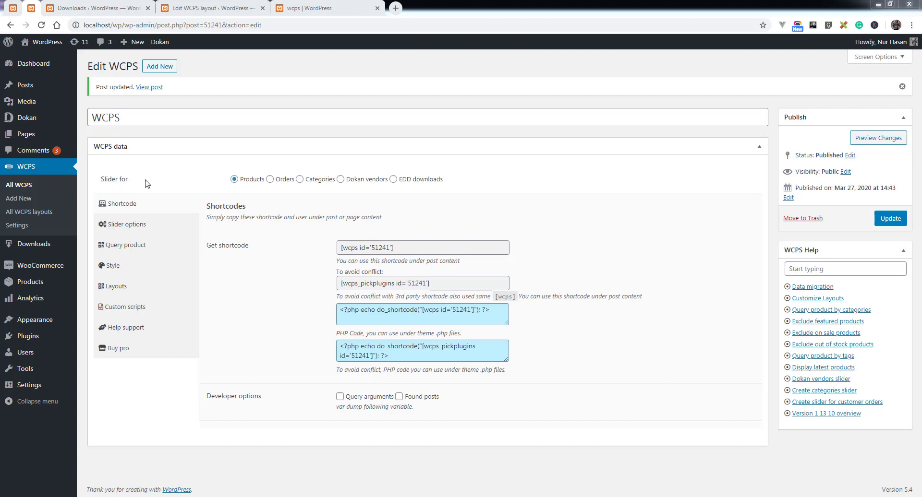
# - Make the slider query EDD downloads and check the maximum of 10 downloads
pyautogui.click(421, 180)
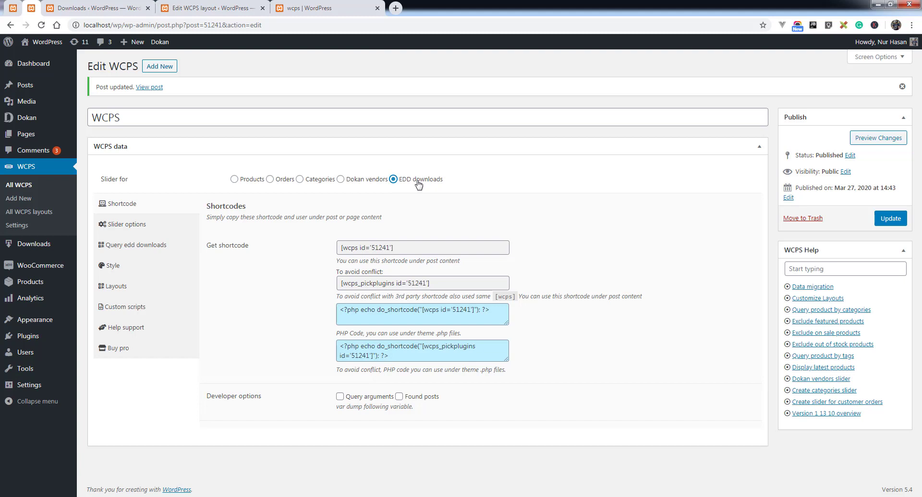
pyautogui.click(122, 251)
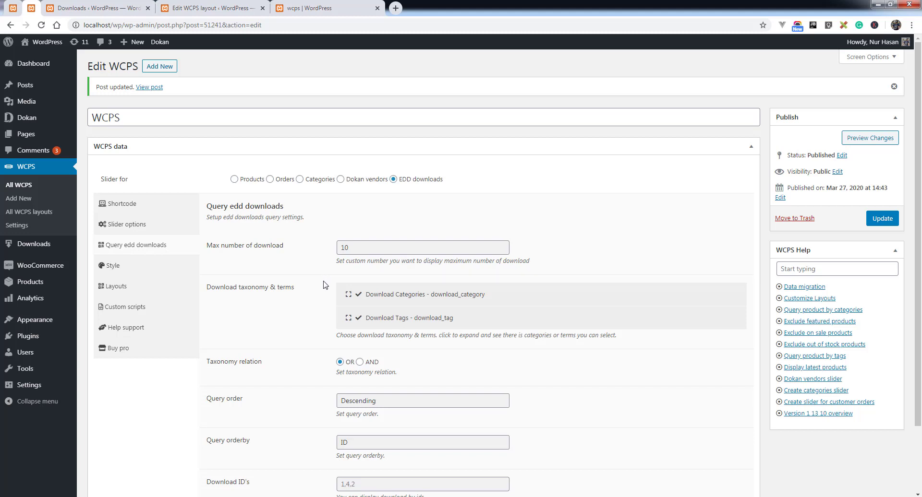
pyautogui.scroll(-1, 324, 285)
pyautogui.click(294, 206)
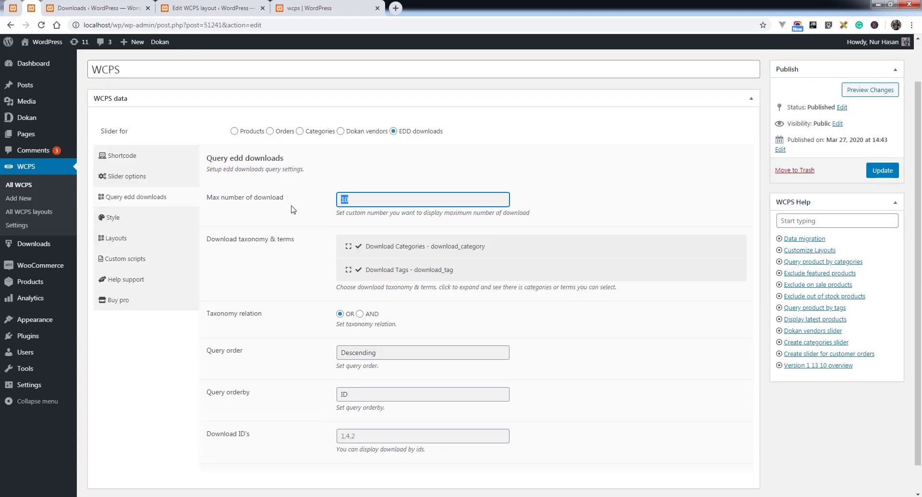
# - Review the Download Categories, Download Tags and Download ID's settings, leaving them unchanged
pyautogui.click(393, 248)
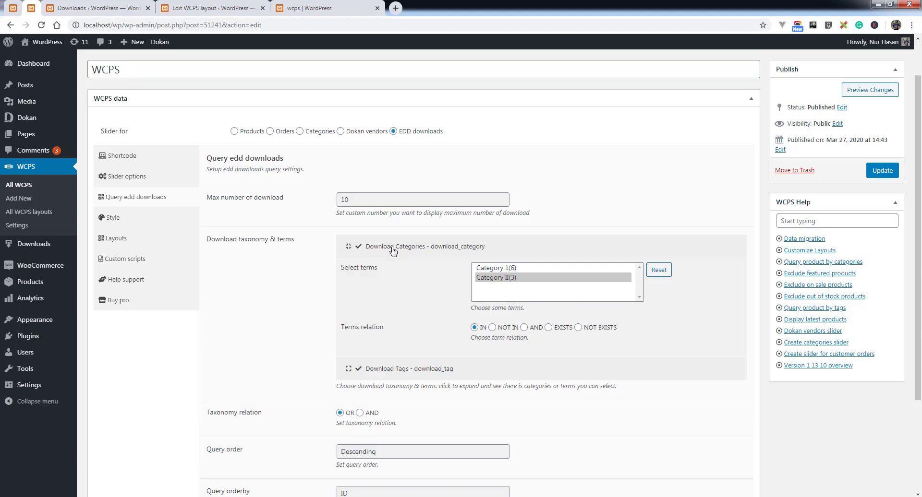
pyautogui.click(393, 249)
pyautogui.click(395, 271)
pyautogui.click(378, 272)
pyautogui.scroll(-1, 277, 300)
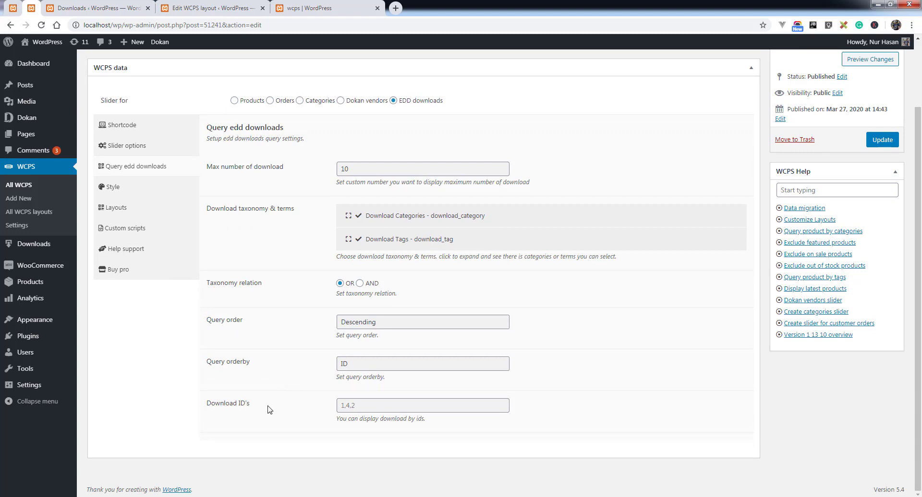
pyautogui.click(400, 407)
pyautogui.click(280, 397)
# - Show the Layouts choices and keep EDD layout selected after briefly picking Product layout
pyautogui.scroll(2, 282, 343)
pyautogui.click(111, 291)
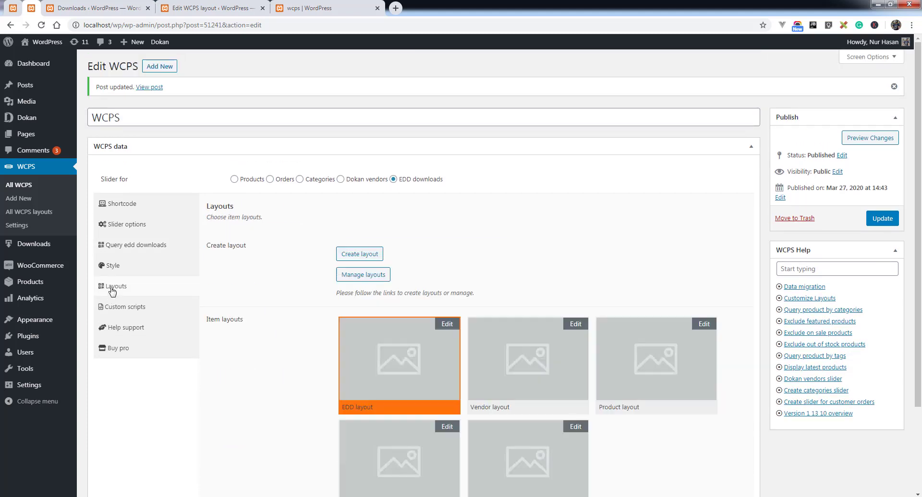
pyautogui.scroll(-1, 281, 310)
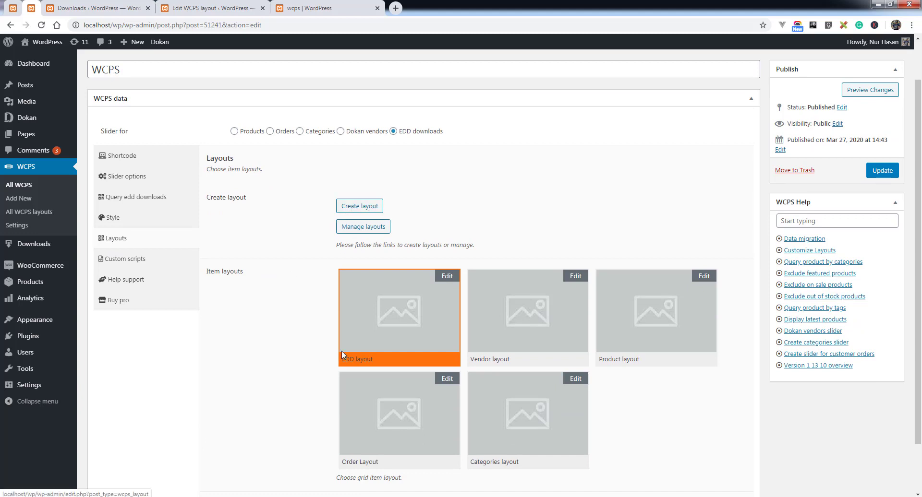
pyautogui.click(620, 324)
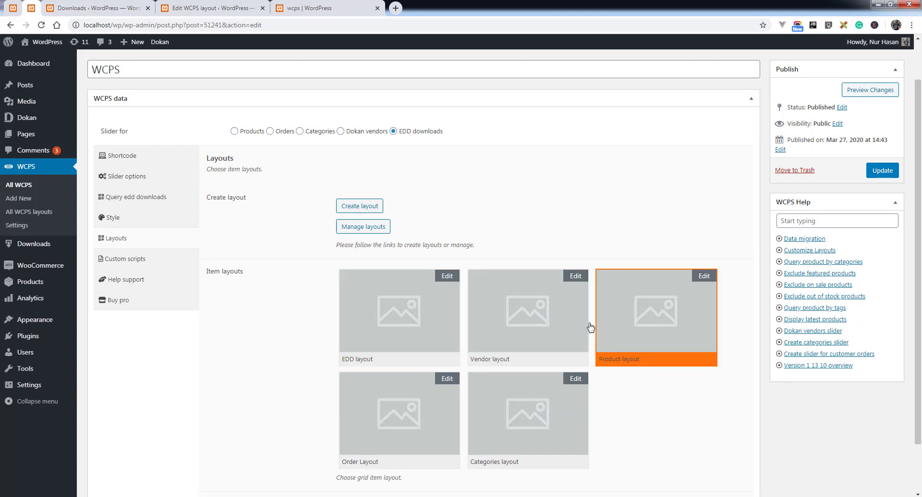
pyautogui.click(390, 330)
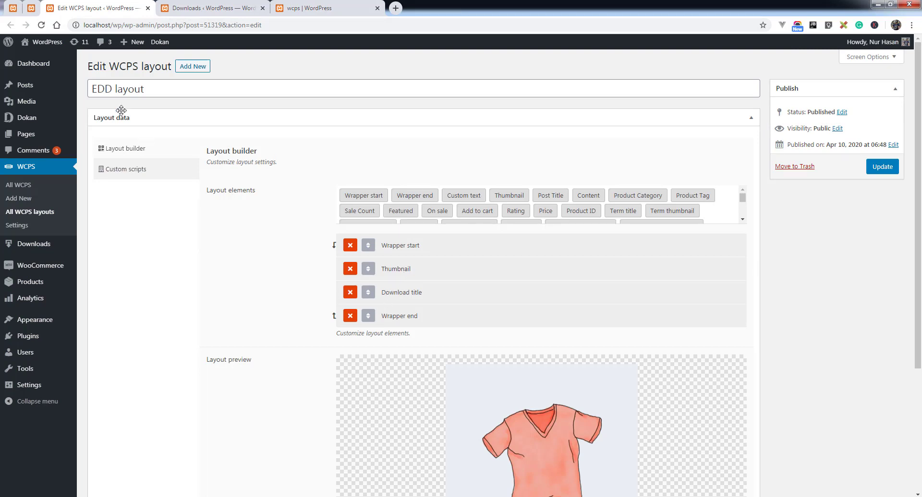
# - Review the EDD layout's Thumbnail (Large, 280px) and Download title (16px, left-aligned) elements, then update it
pyautogui.moveTo(117, 89); pyautogui.dragTo(164, 92)
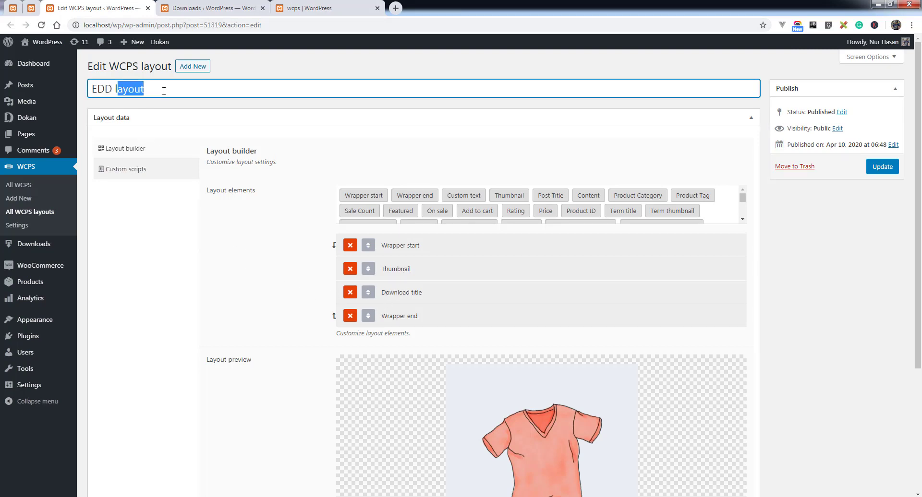
pyautogui.click(238, 194)
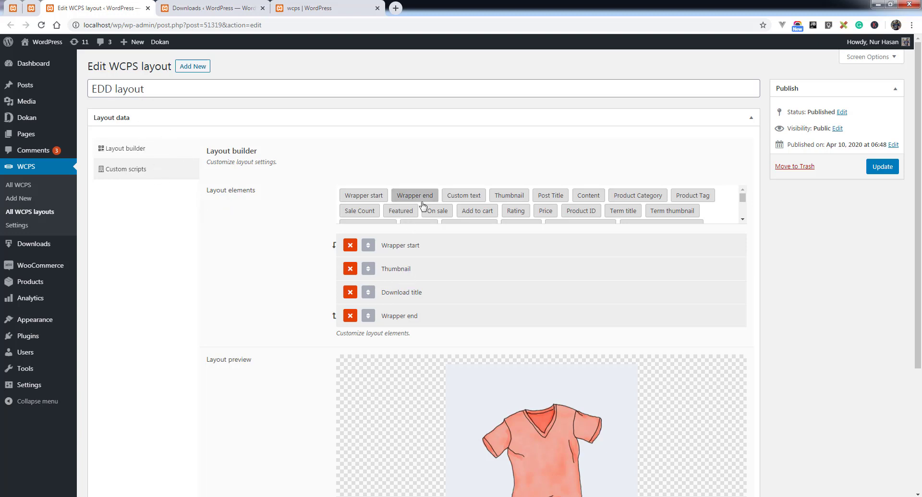
pyautogui.scroll(-5, 422, 206)
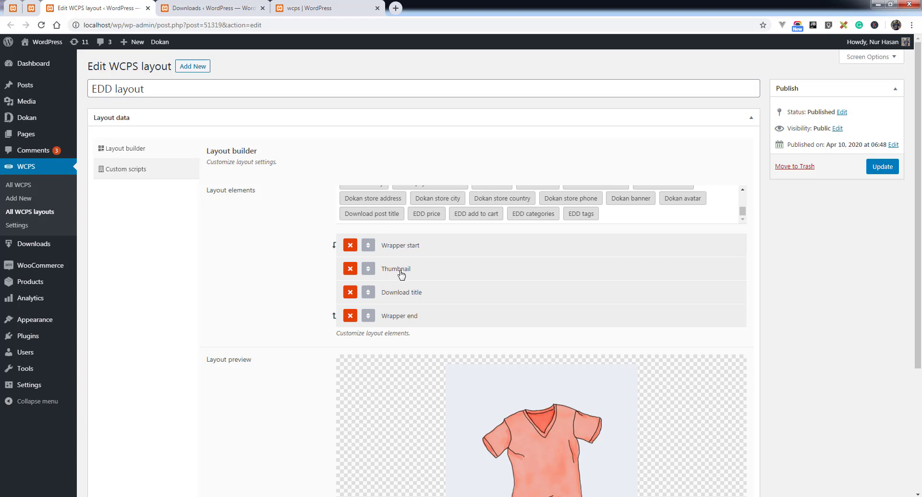
pyautogui.scroll(5, 457, 222)
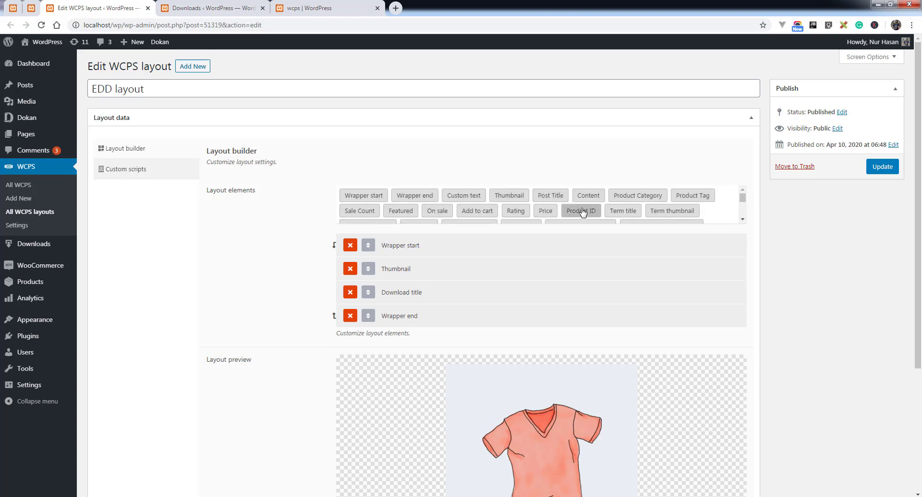
pyautogui.click(397, 271)
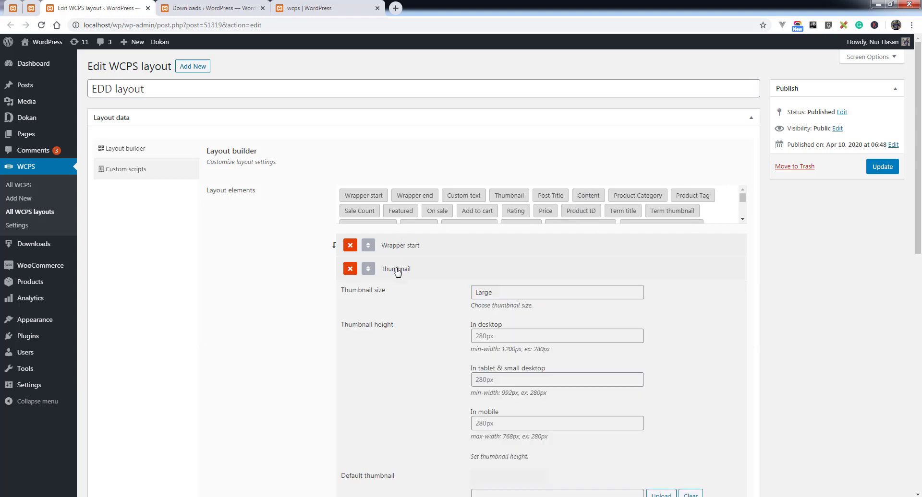
pyautogui.click(396, 270)
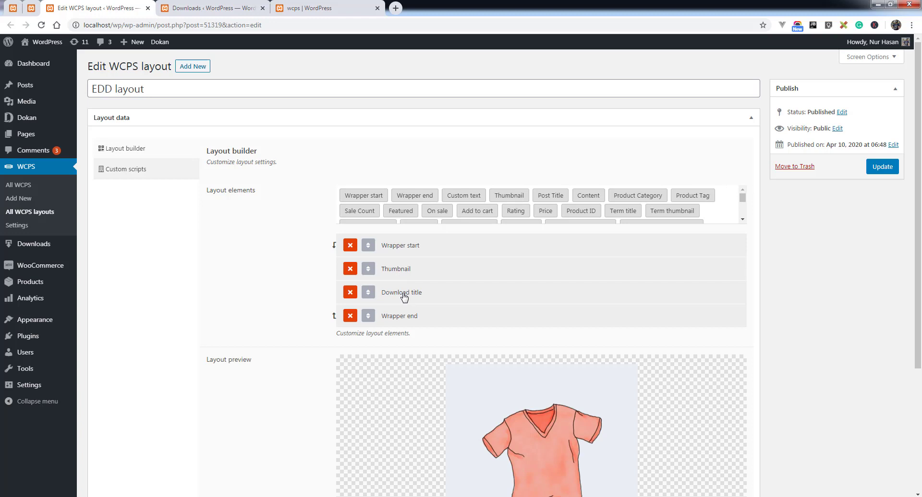
pyautogui.click(402, 294)
pyautogui.scroll(-2, 481, 249)
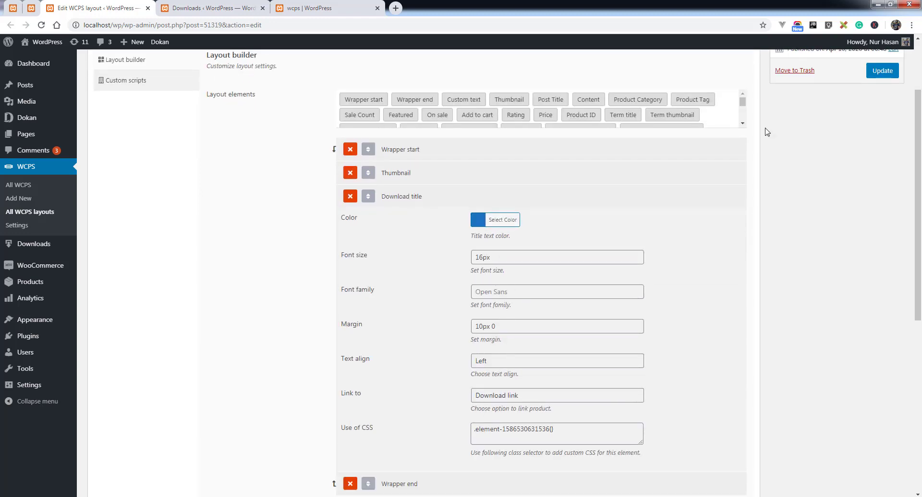
pyautogui.click(882, 70)
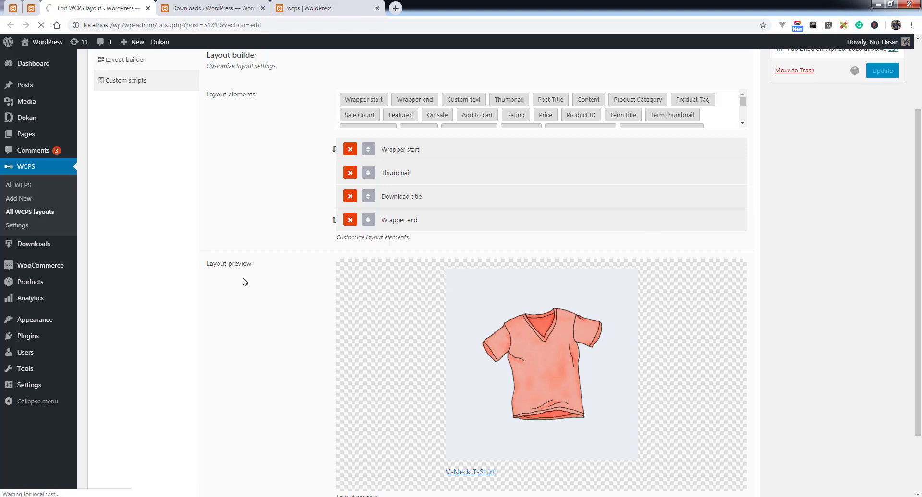
# - Update the WCPS slider so it keeps EDD downloads and the EDD layout
pyautogui.click(31, 8)
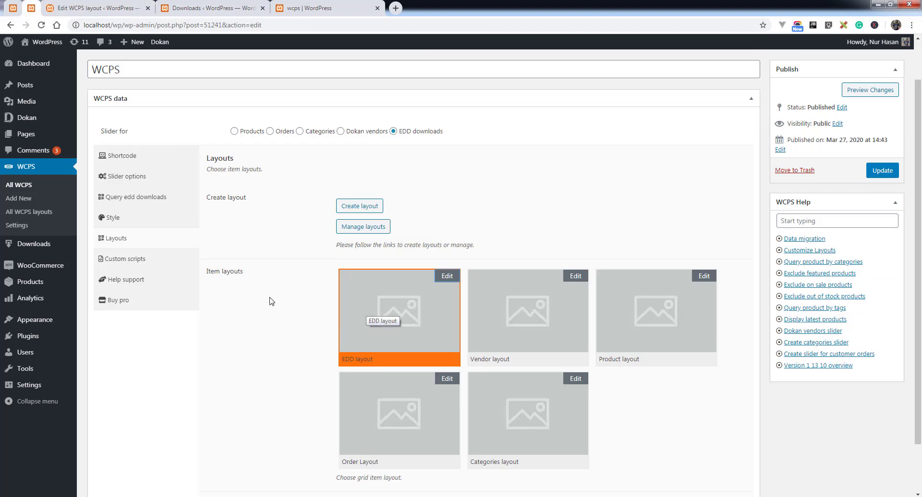
pyautogui.click(886, 171)
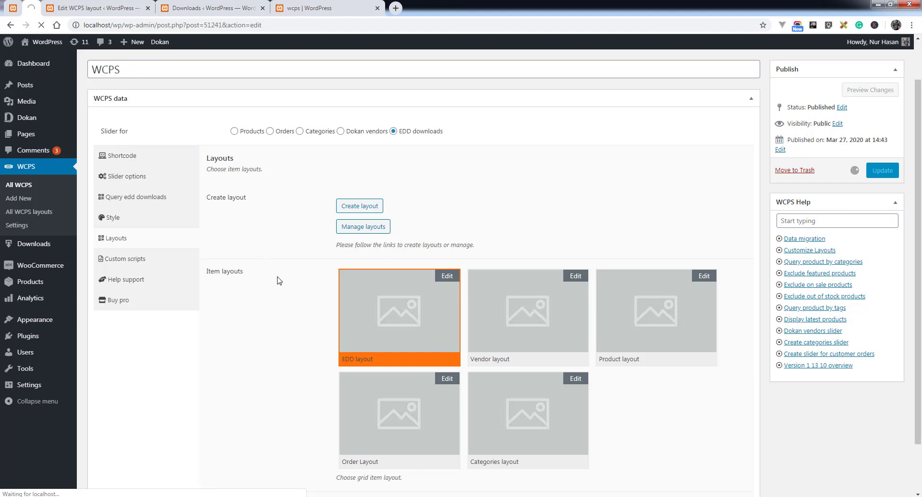
# - Reload the wcps front-end page and swipe through the EDD downloads carousel
pyautogui.click(311, 10)
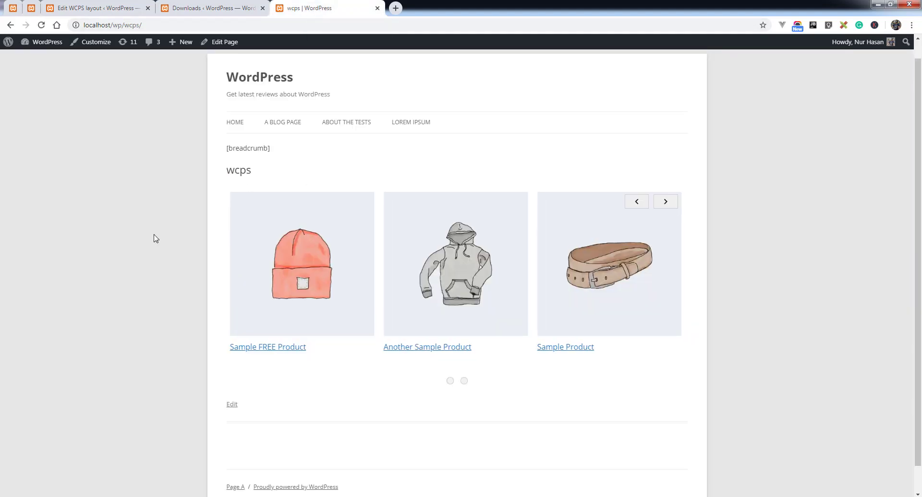
pyautogui.click(41, 25)
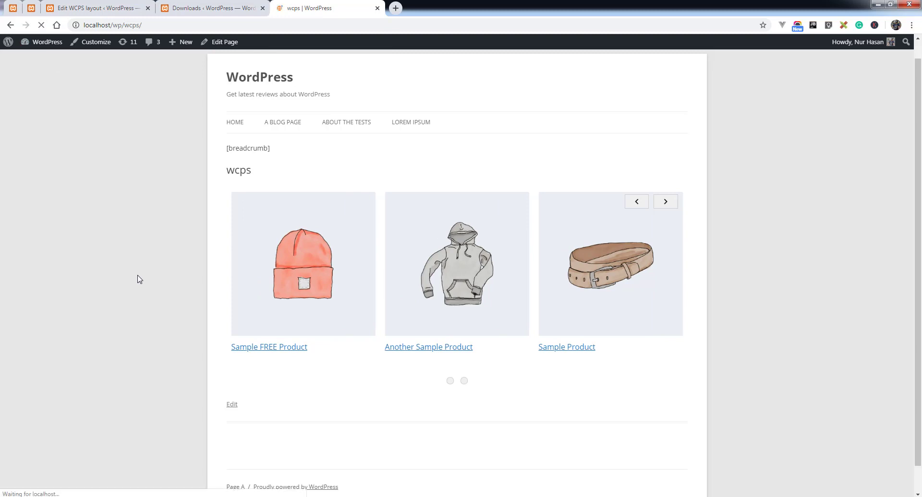
pyautogui.moveTo(508, 274); pyautogui.dragTo(648, 273)
pyautogui.moveTo(397, 296); pyautogui.dragTo(411, 353)
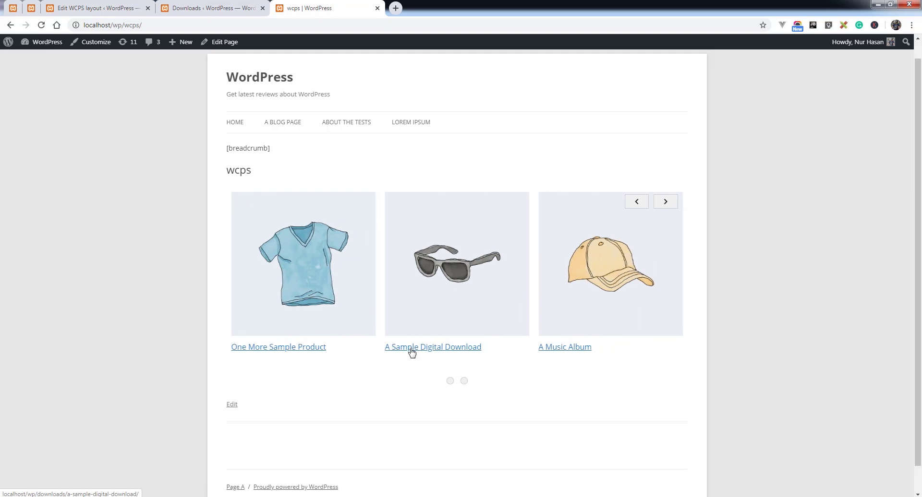
# - Compare the carousel items with the Downloads list and open the hoodie's download page in a new tab
pyautogui.click(198, 10)
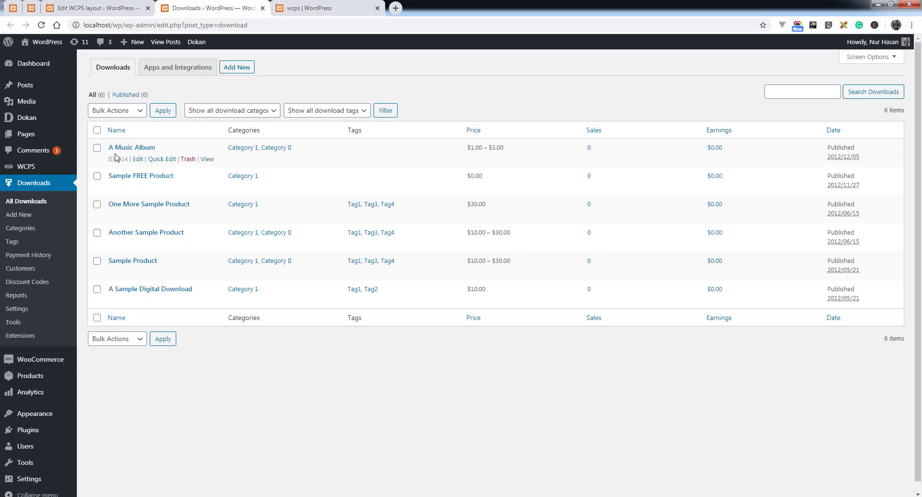
pyautogui.click(314, 10)
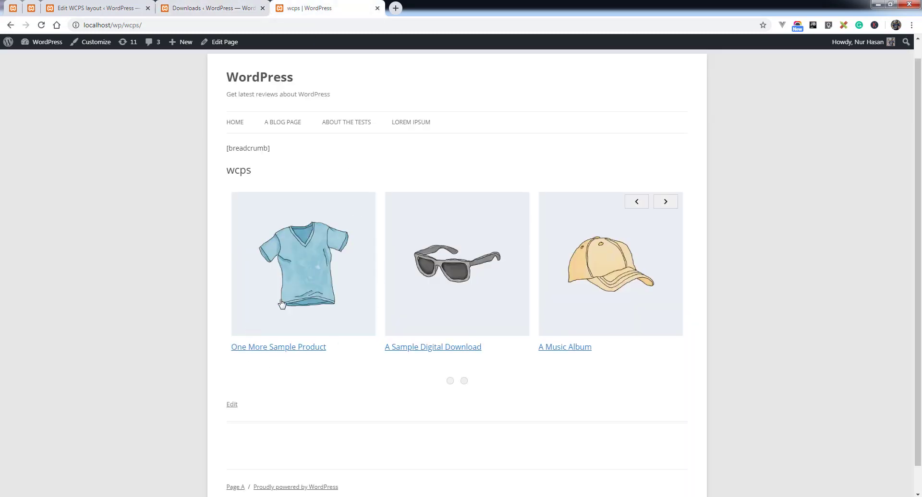
pyautogui.moveTo(281, 303); pyautogui.dragTo(648, 325)
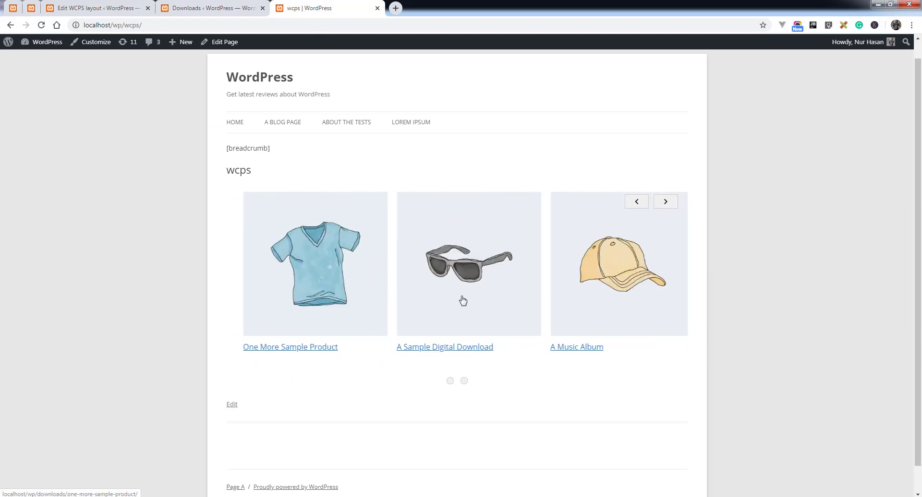
pyautogui.click(138, 11)
pyautogui.click(188, 8)
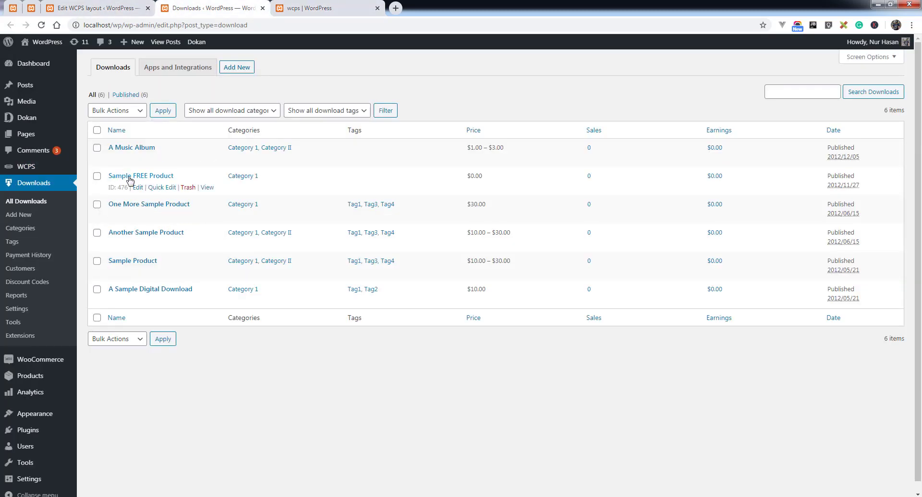
pyautogui.click(309, 15)
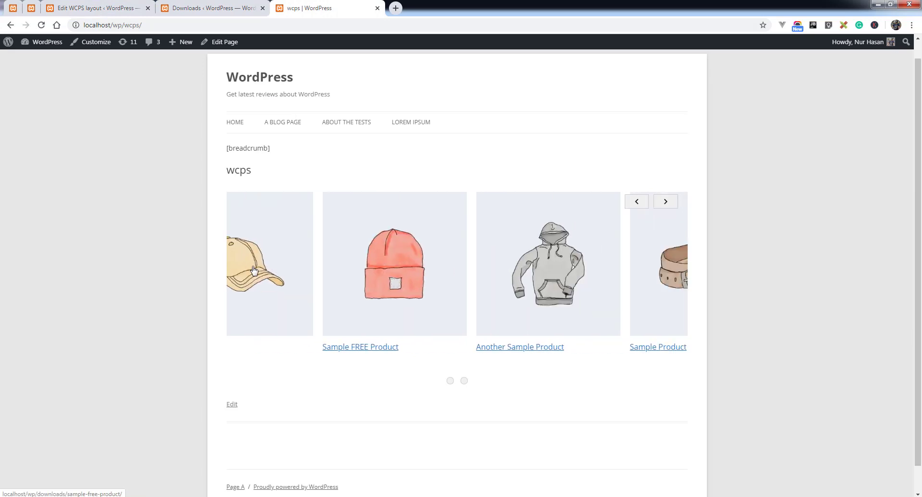
pyautogui.keyDown('ctrl'); pyautogui.click(419, 249); pyautogui.keyUp('ctrl')
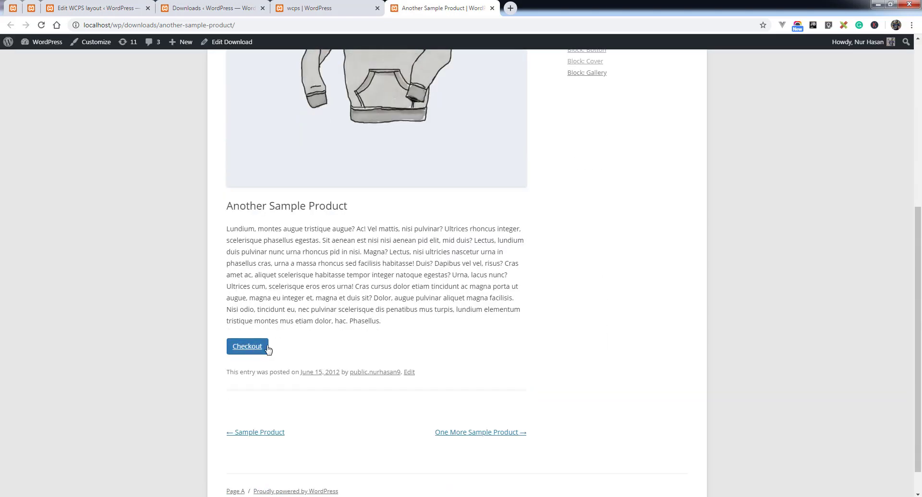
# - Add an EDD add to cart element above Wrapper end, update the layout, and reload the wcps page
pyautogui.click(329, 10)
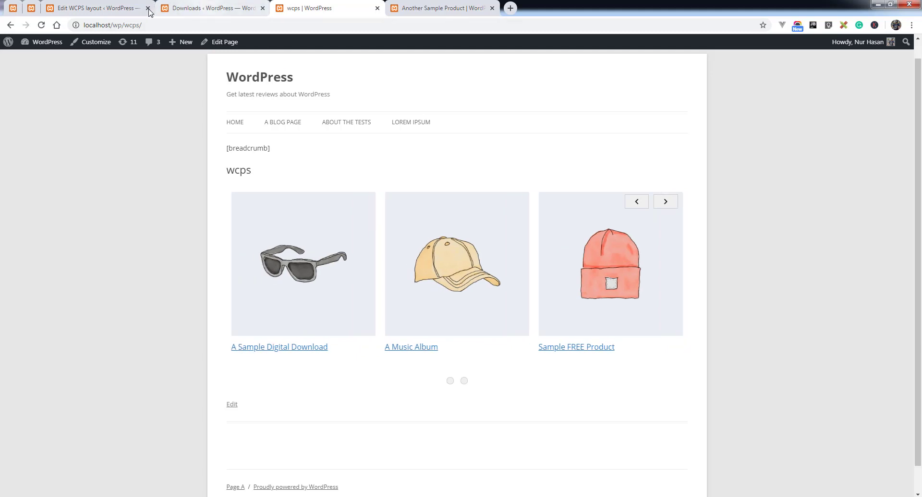
pyautogui.click(96, 8)
pyautogui.scroll(-2, 310, 283)
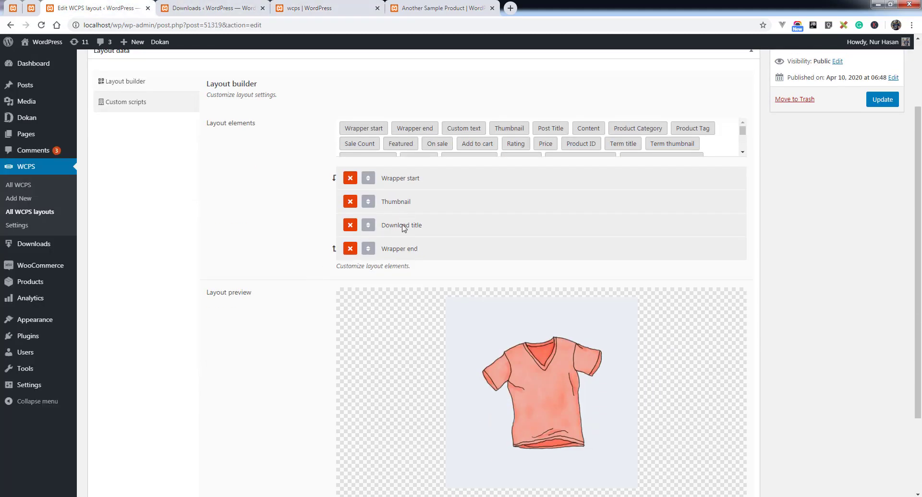
pyautogui.scroll(-4, 436, 144)
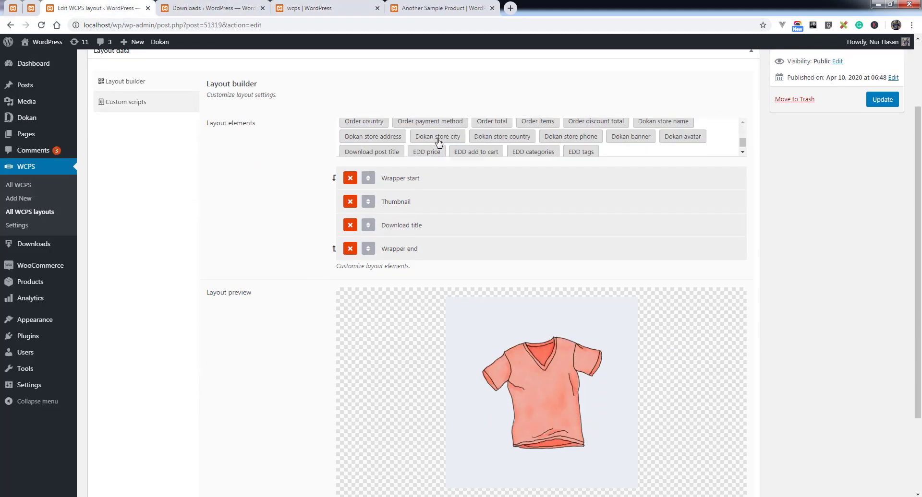
pyautogui.click(474, 147)
pyautogui.moveTo(363, 272); pyautogui.dragTo(364, 249)
pyautogui.click(423, 254)
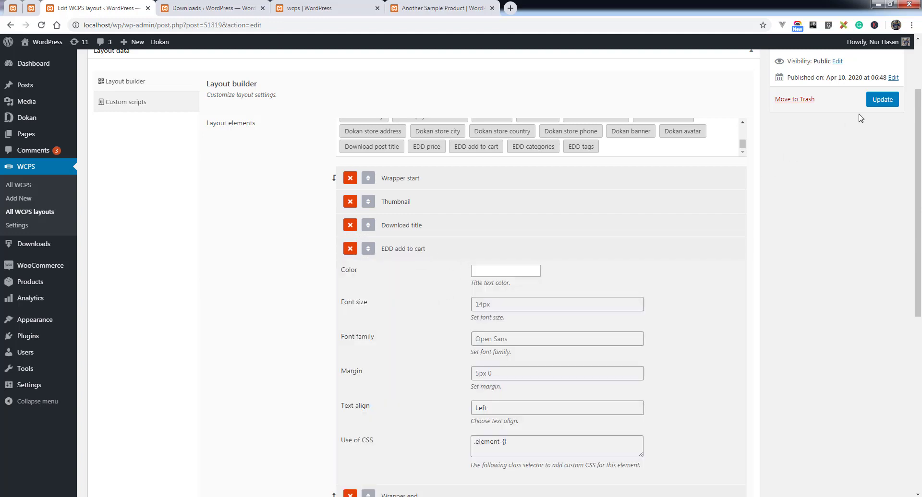
pyautogui.click(877, 102)
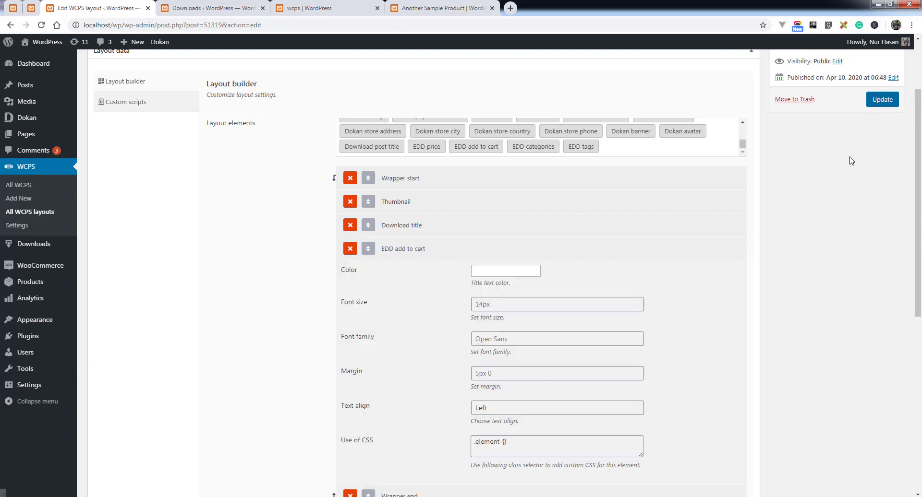
pyautogui.click(325, 14)
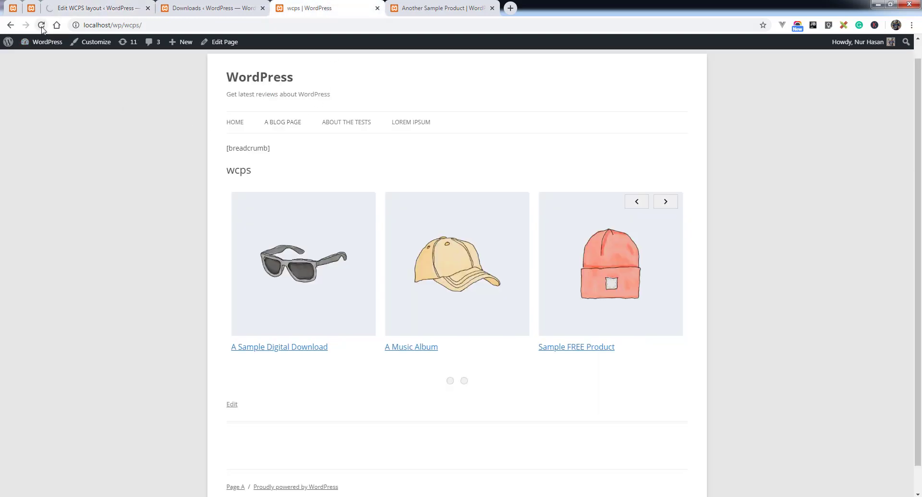
pyautogui.click(44, 27)
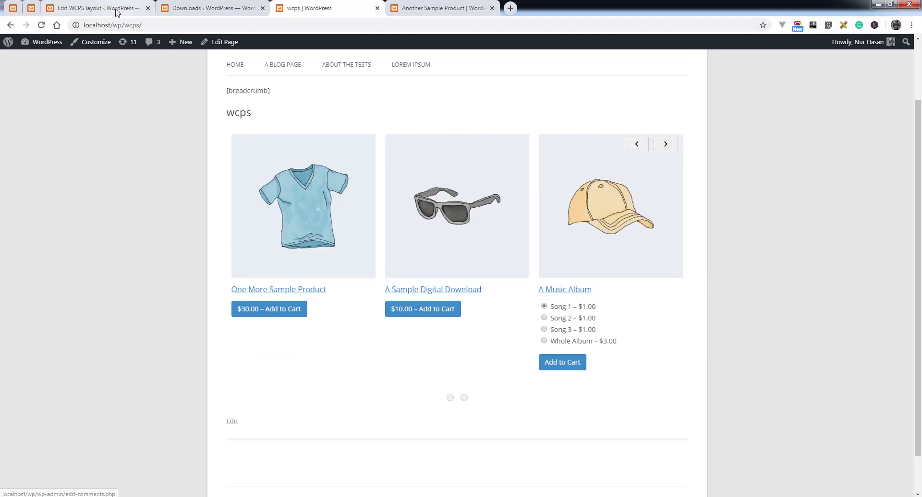
# - Insert an EDD categories element above Wrapper end, update the layout, and reload the wcps page
pyautogui.hotkey('ctrl', '3')
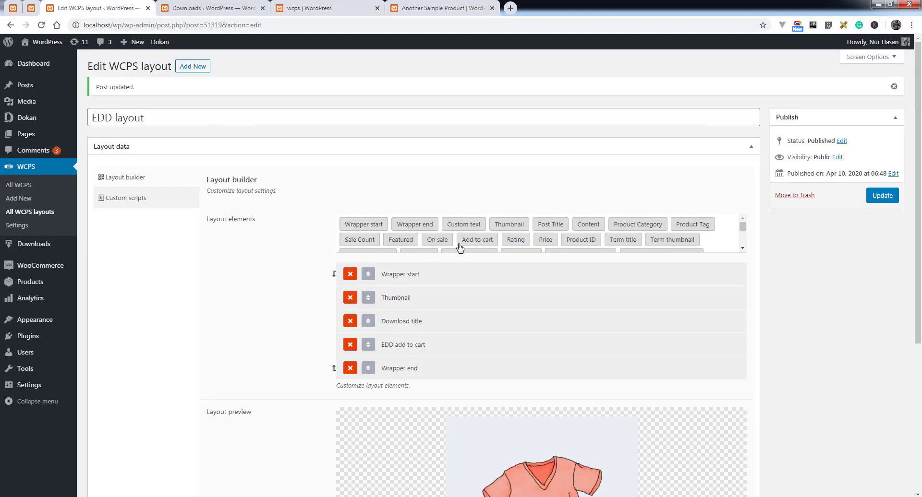
pyautogui.scroll(-3, 464, 243)
pyautogui.scroll(-3, 465, 245)
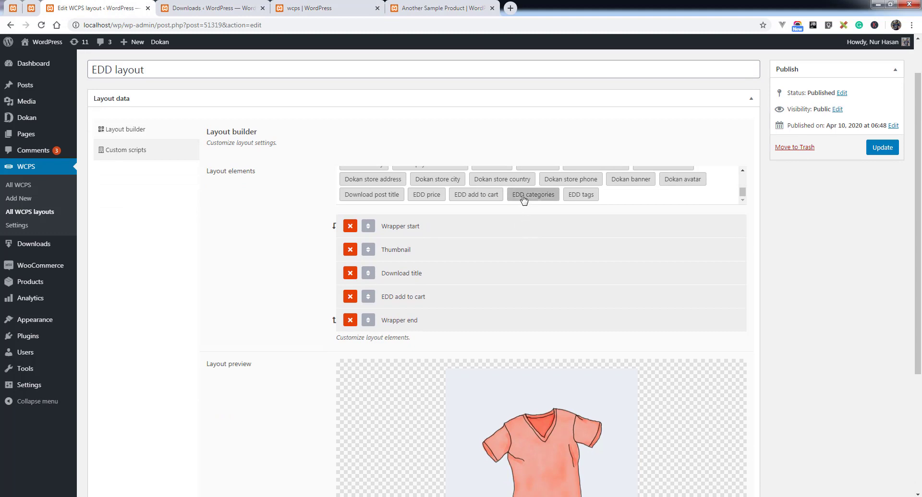
pyautogui.click(523, 197)
pyautogui.moveTo(368, 343); pyautogui.dragTo(369, 312)
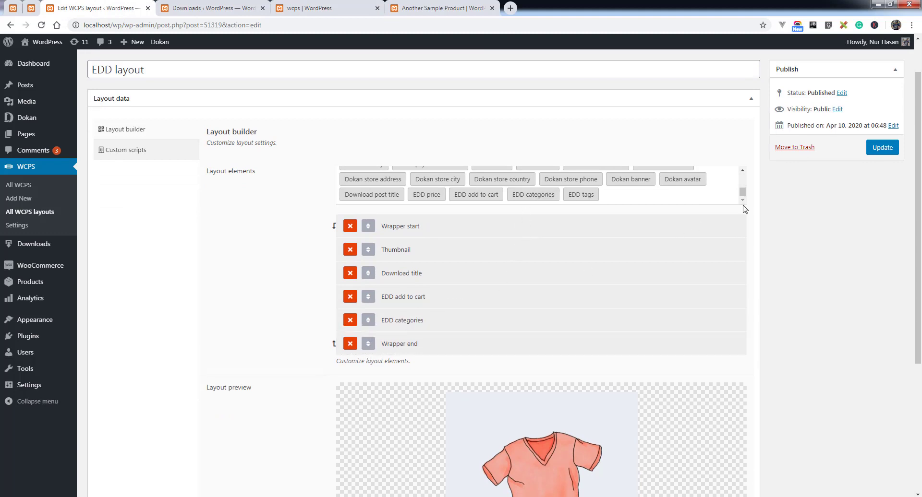
pyautogui.click(408, 324)
pyautogui.scroll(-2, 483, 301)
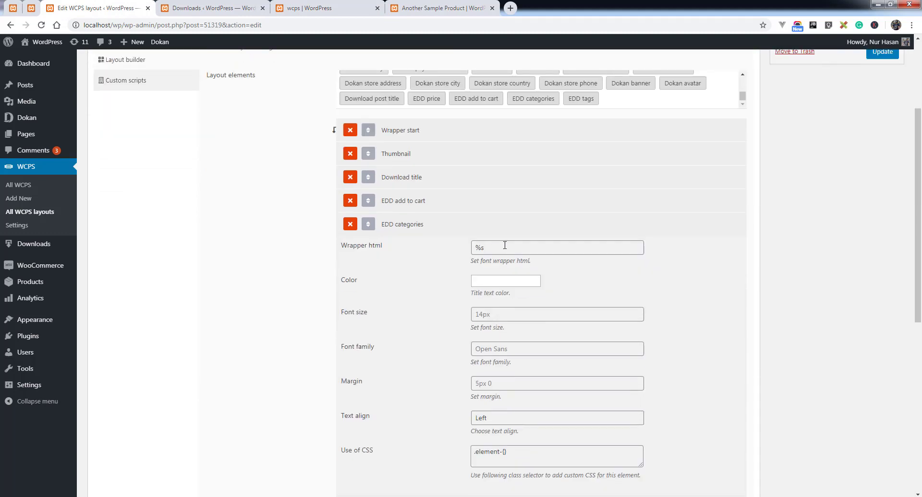
pyautogui.scroll(3, 560, 235)
pyautogui.click(882, 195)
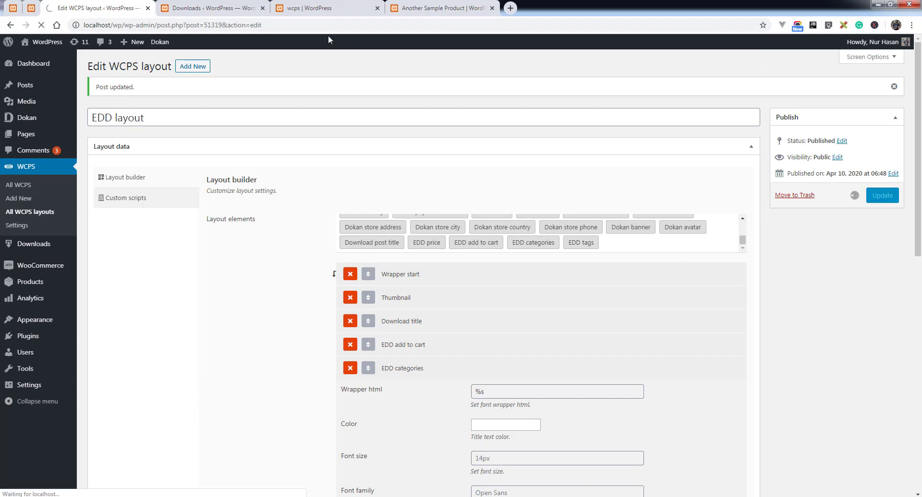
pyautogui.click(326, 8)
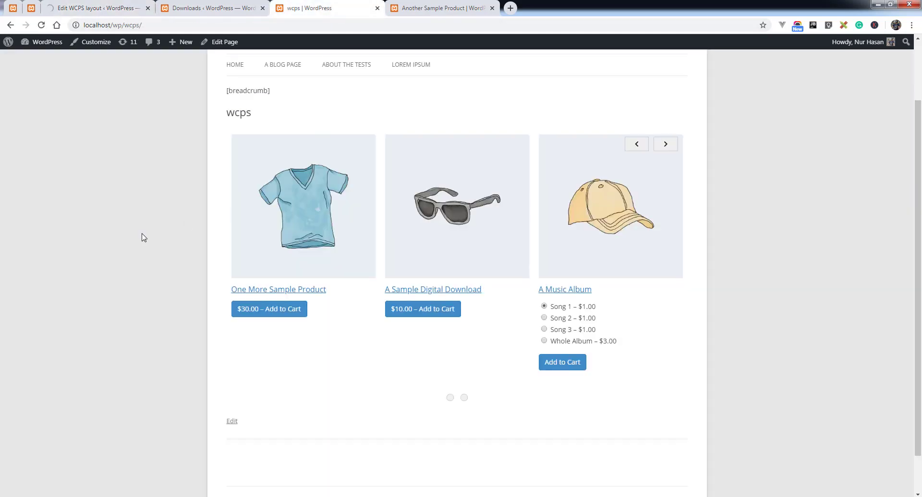
pyautogui.click(42, 25)
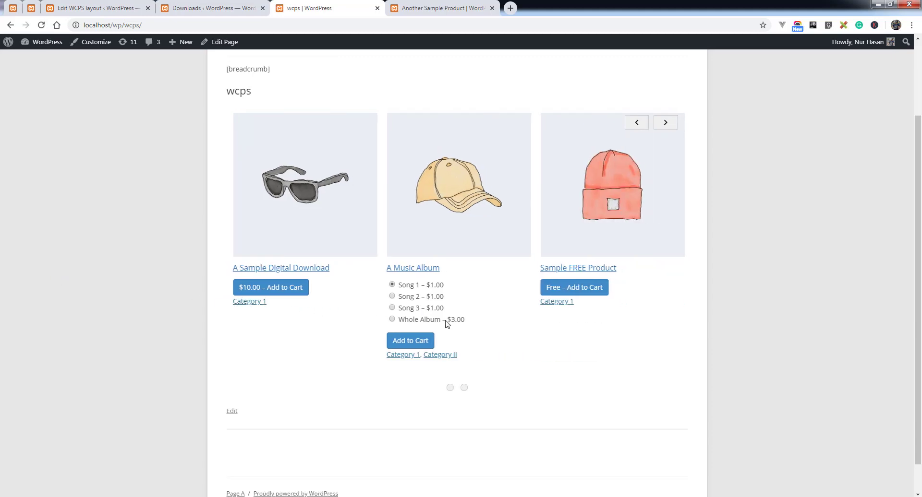
# - Give EDD categories red colour, 'Categories: %s' wrapper, 16px font and 10px 0 margin, and save
pyautogui.click(96, 7)
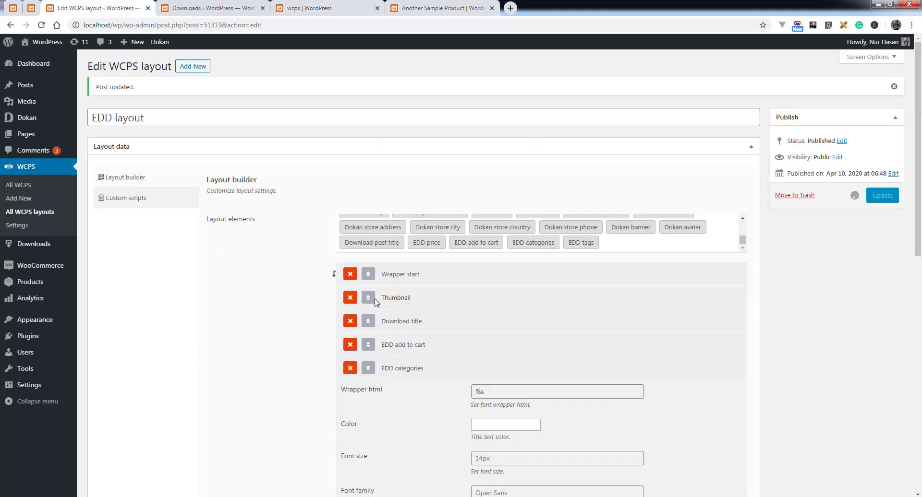
pyautogui.scroll(-2, 382, 302)
pyautogui.click(400, 271)
pyautogui.scroll(-2, 477, 238)
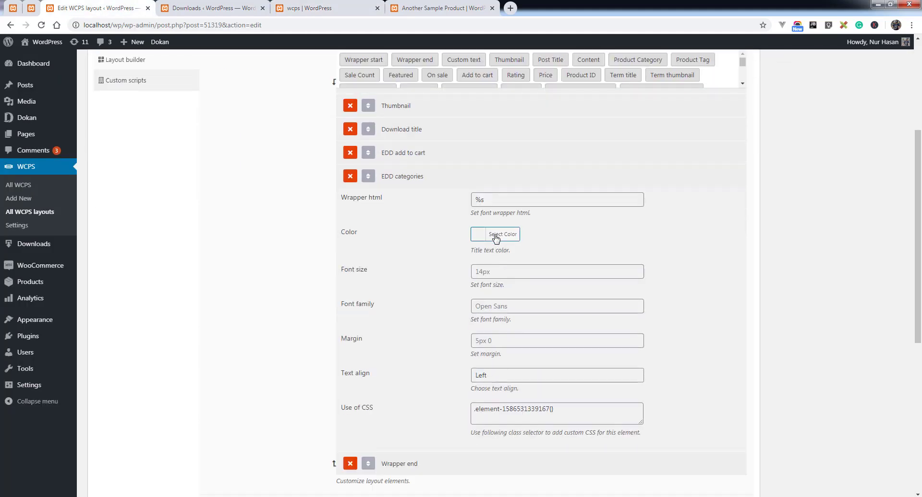
pyautogui.click(496, 237)
pyautogui.click(503, 346)
pyautogui.click(443, 261)
pyautogui.click(478, 200)
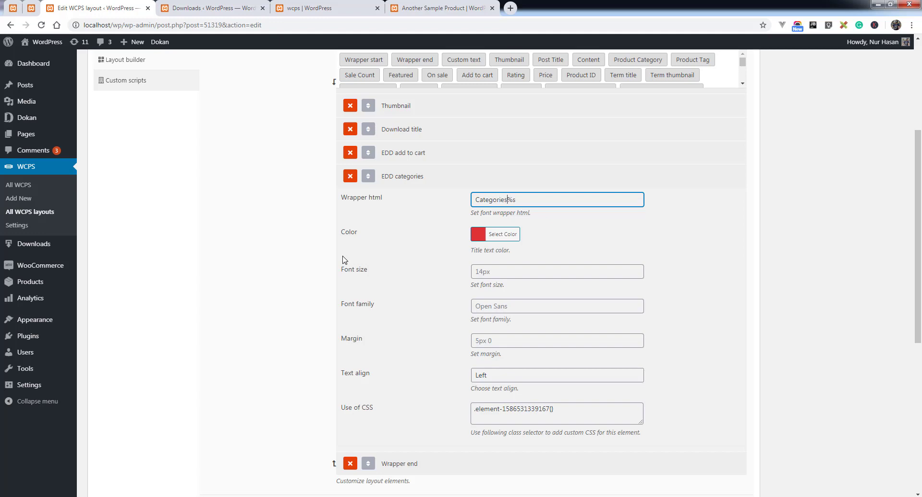
pyautogui.click(497, 272)
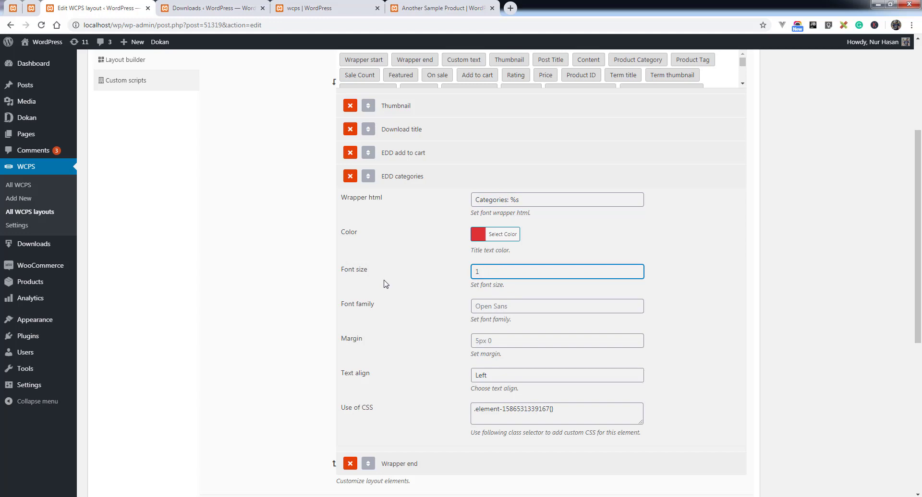
pyautogui.click(486, 342)
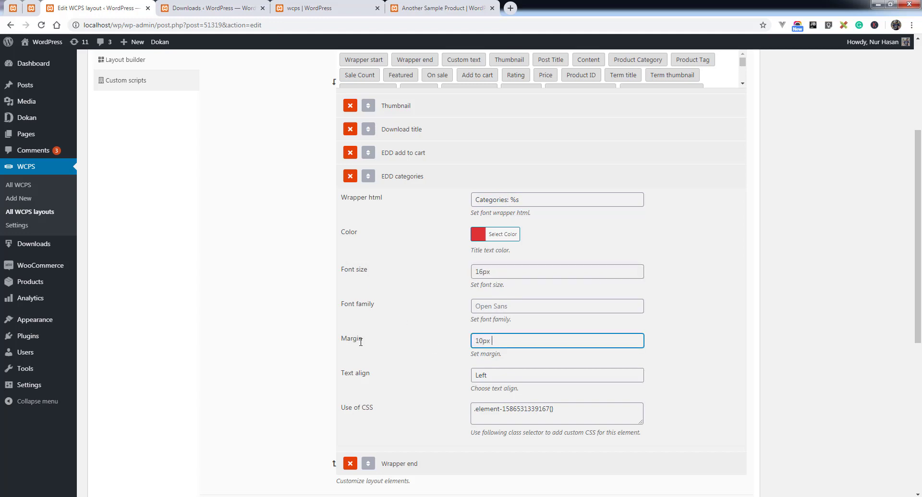
pyautogui.press('Return')
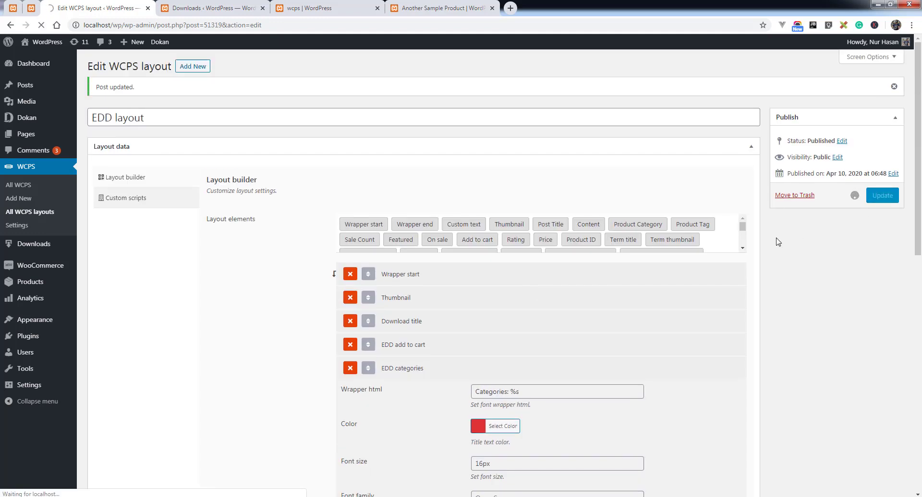
pyautogui.click(325, 9)
pyautogui.click(41, 26)
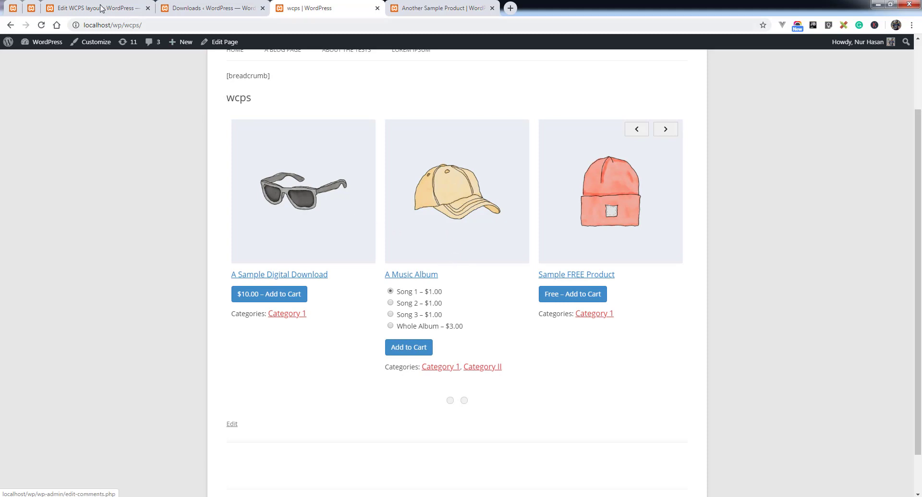
pyautogui.hotkey('ctrl', 'shift', 'Tab')
pyautogui.hotkey('ctrl', 'shift', 'Tab')
pyautogui.scroll(-3, 475, 240)
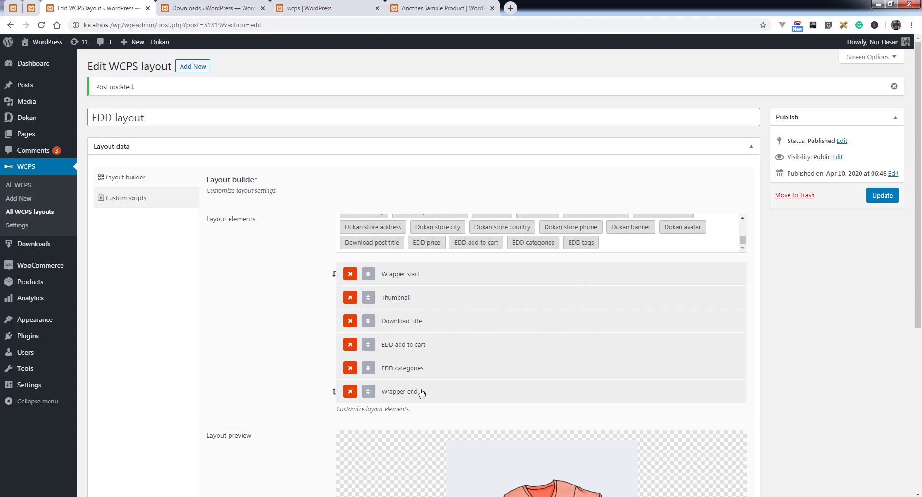
# - Recheck the EDD categories settings, then view the wcps slider with red 'Categories:' links
pyautogui.scroll(-2, 253, 321)
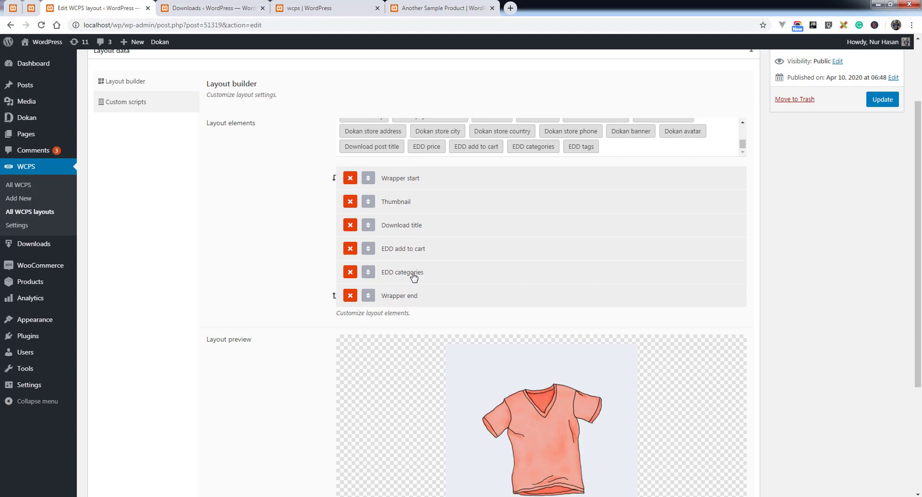
pyautogui.click(414, 277)
pyautogui.scroll(-2, 448, 344)
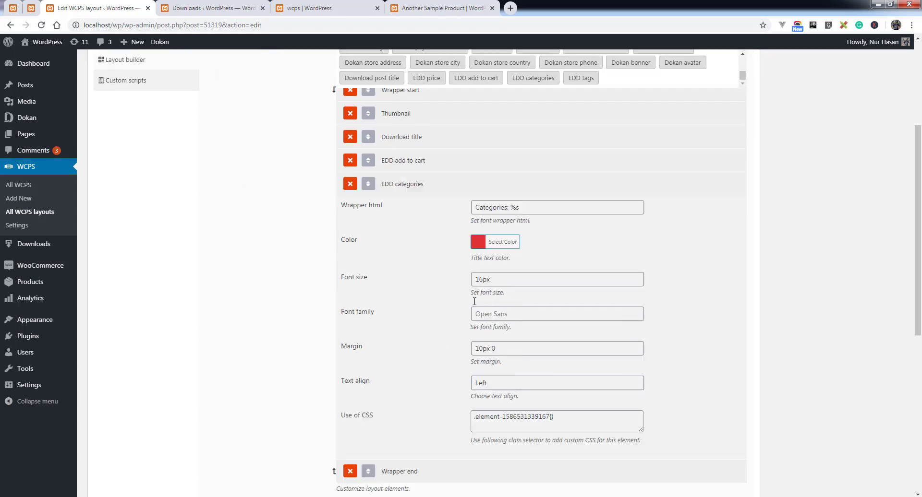
pyautogui.scroll(2, 468, 302)
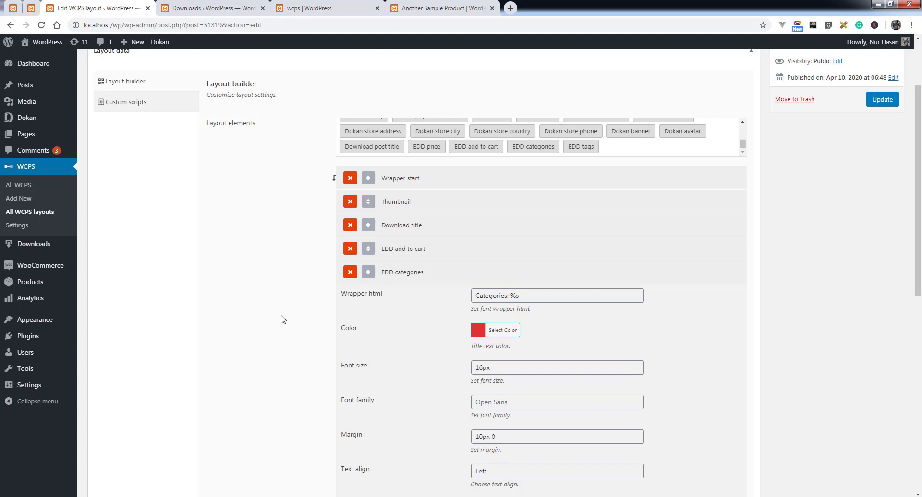
pyautogui.click(408, 272)
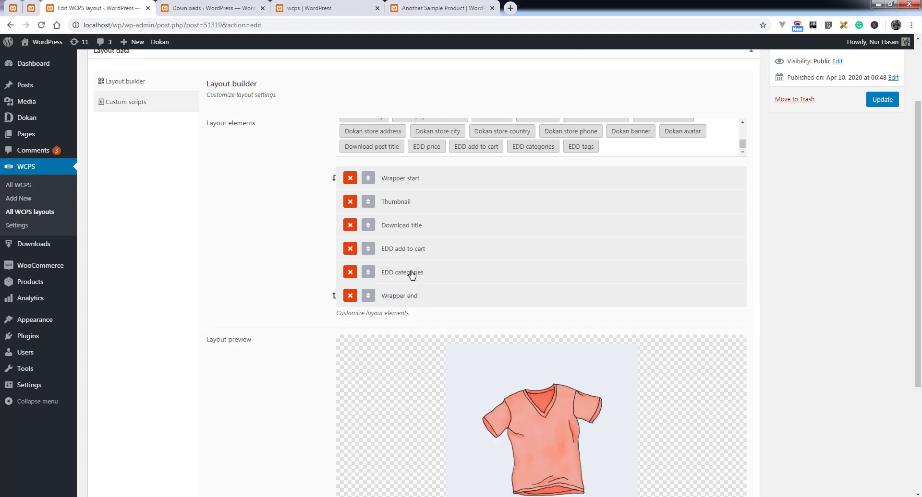
pyautogui.scroll(2, 304, 306)
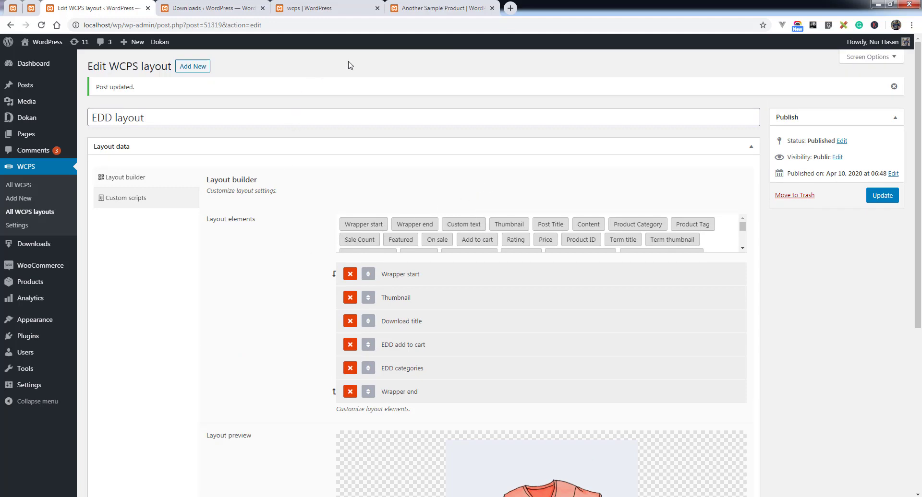
pyautogui.click(336, 7)
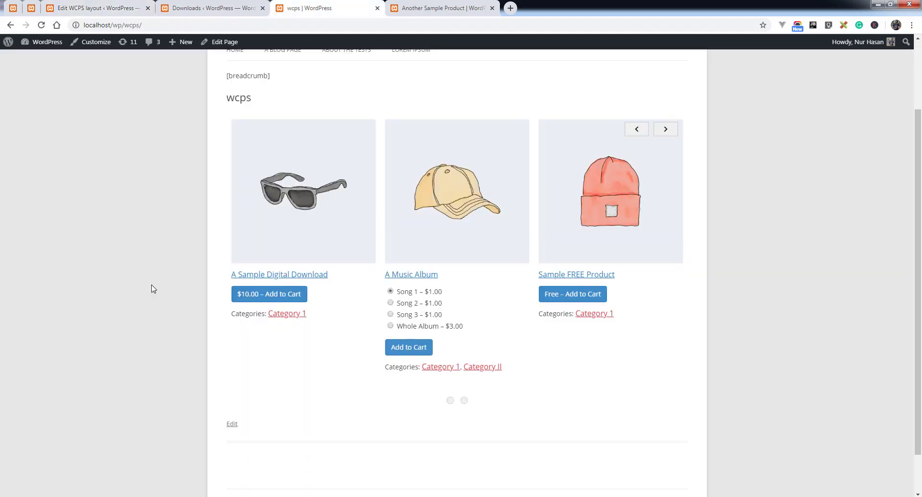